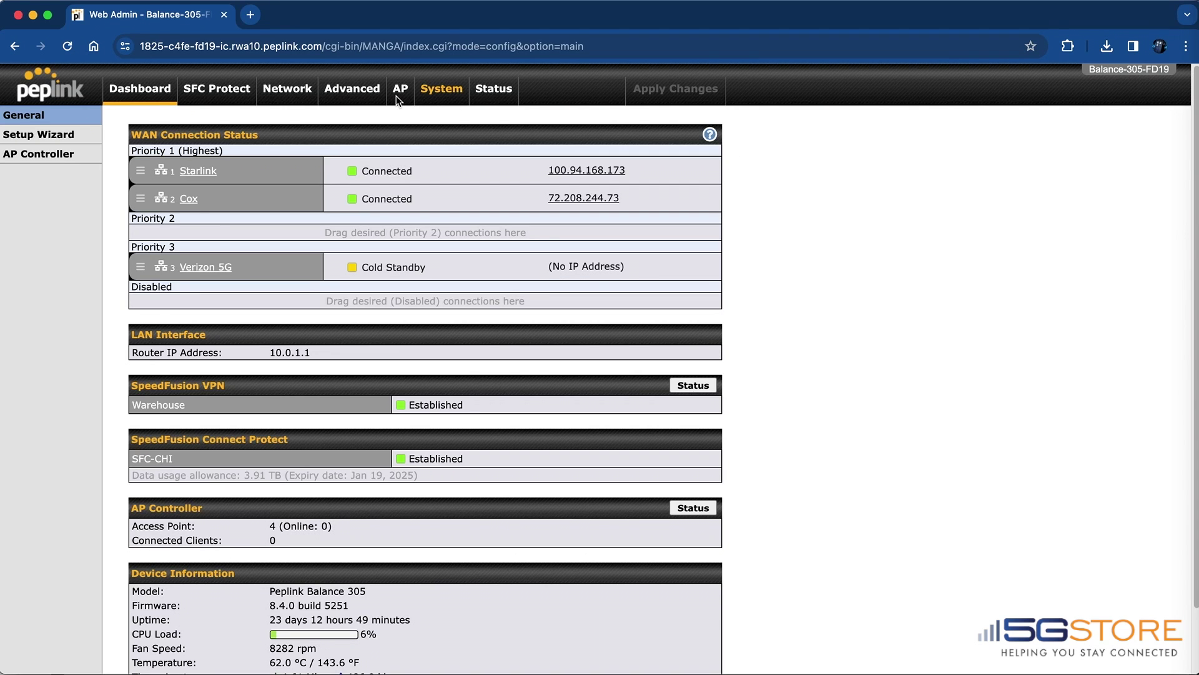
Step: Go to the Network section, showing the LAN settings with the default VLAN
click(303, 94)
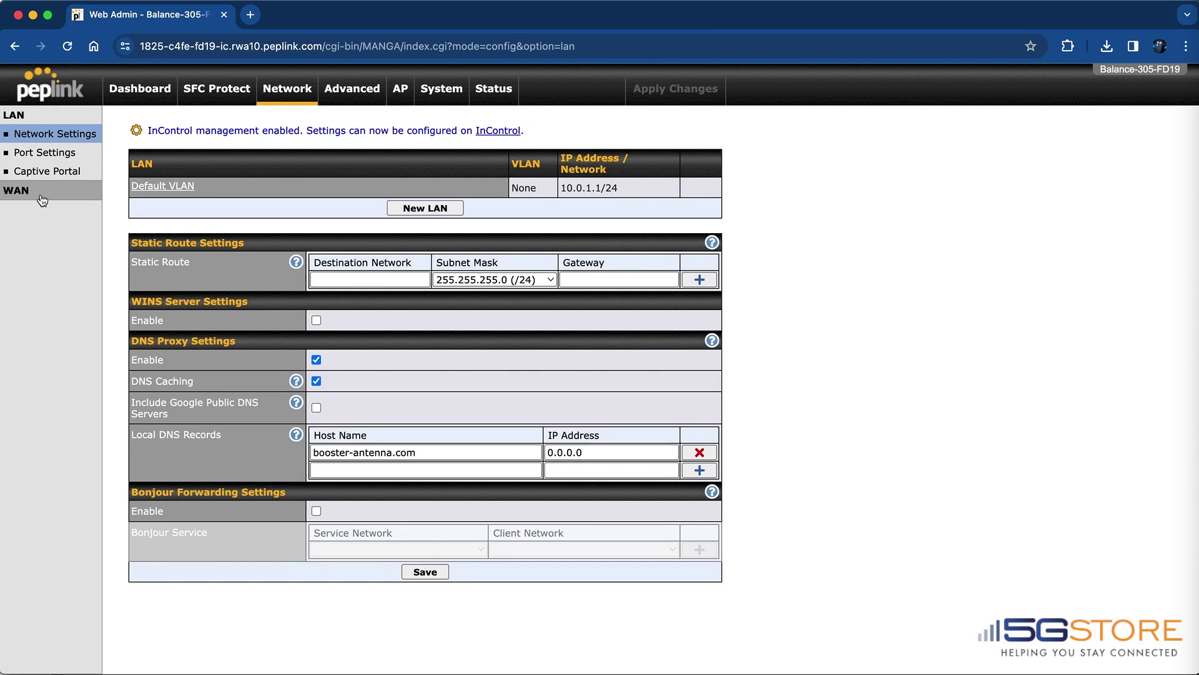
Step: Go to the WAN connection settings under Network
click(39, 192)
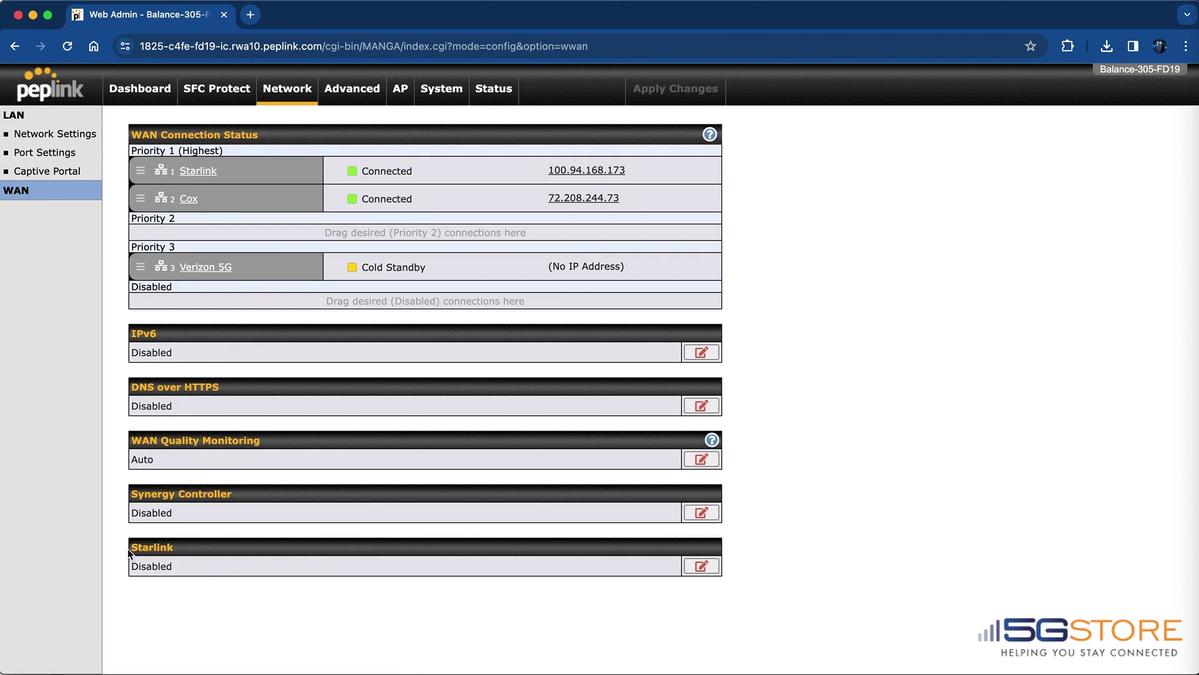
Step: Enable Starlink integration on the Starlink WAN connection, save, and apply the changes
click(701, 566)
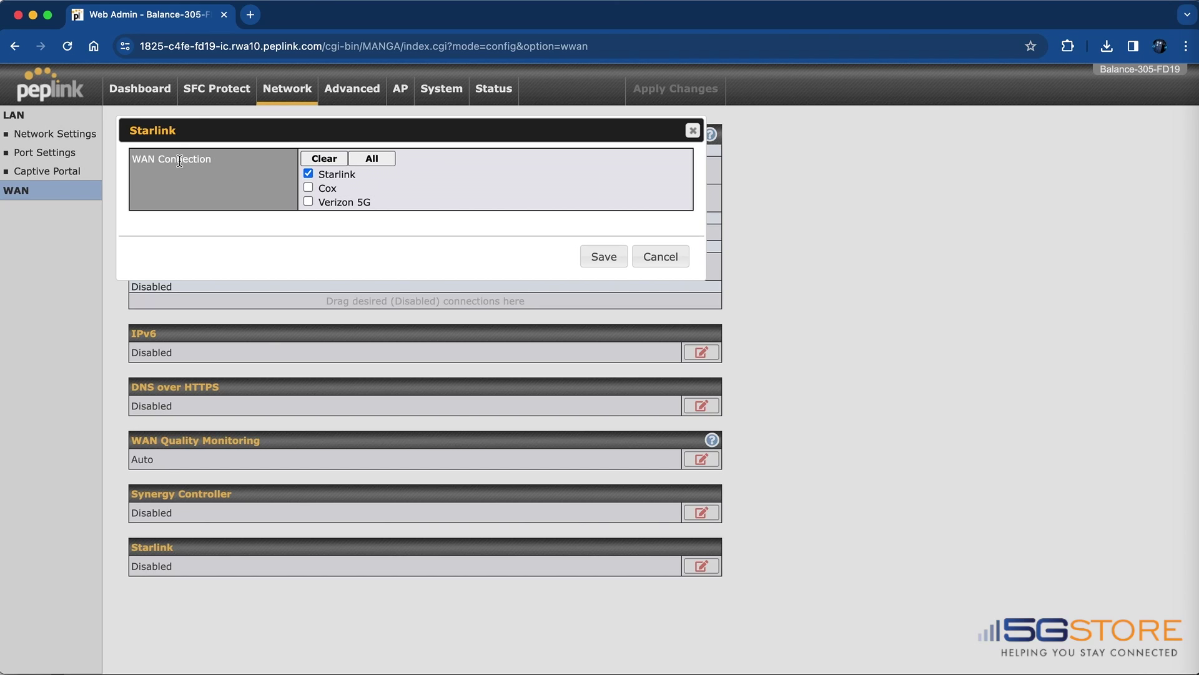
click(608, 262)
click(673, 92)
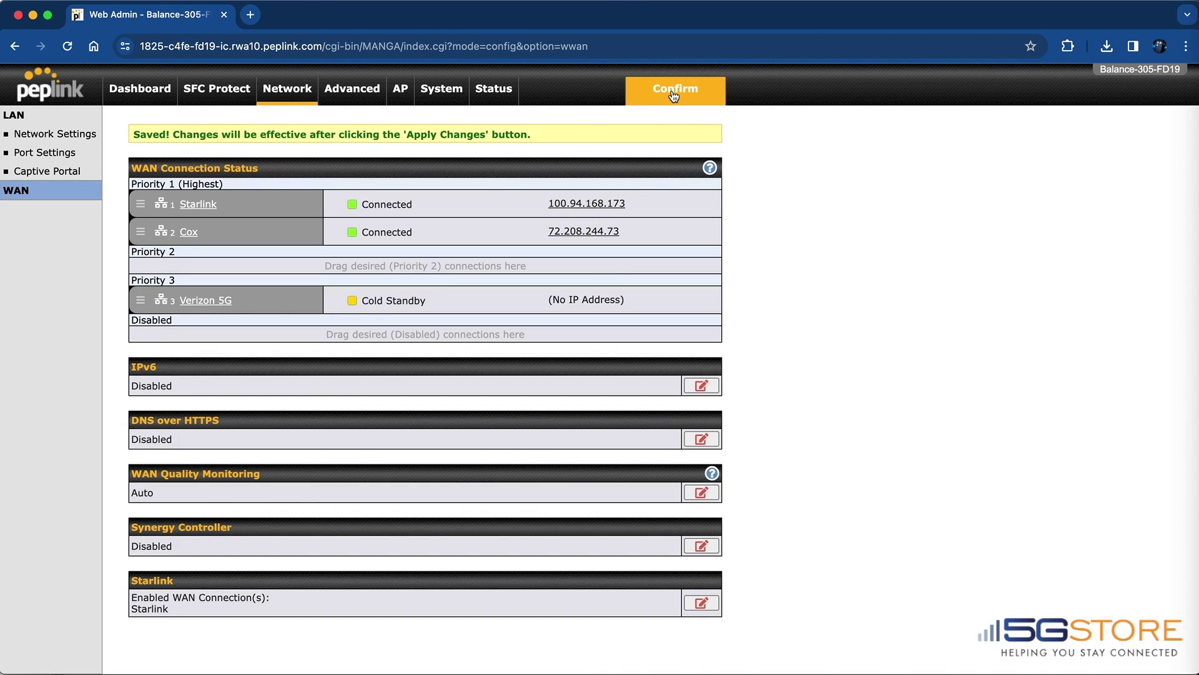
click(673, 92)
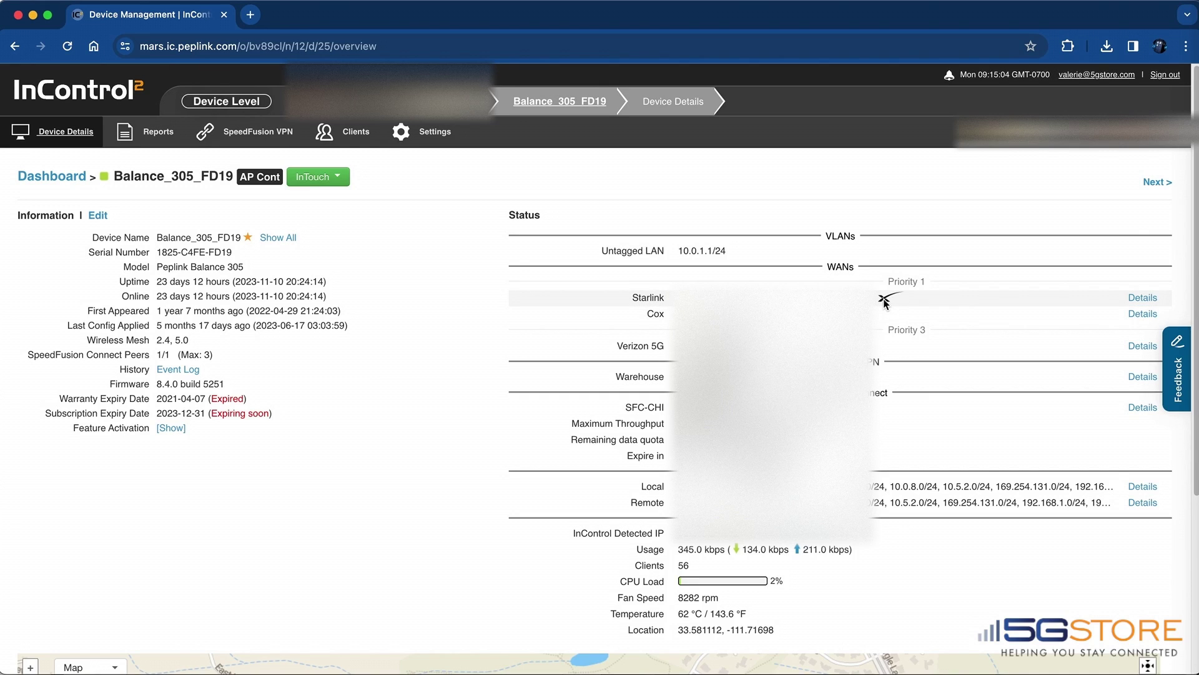
Step: Expand the Starlink WAN details on Balance_305_FD19 to show uptime, obstruction and latency
click(1143, 298)
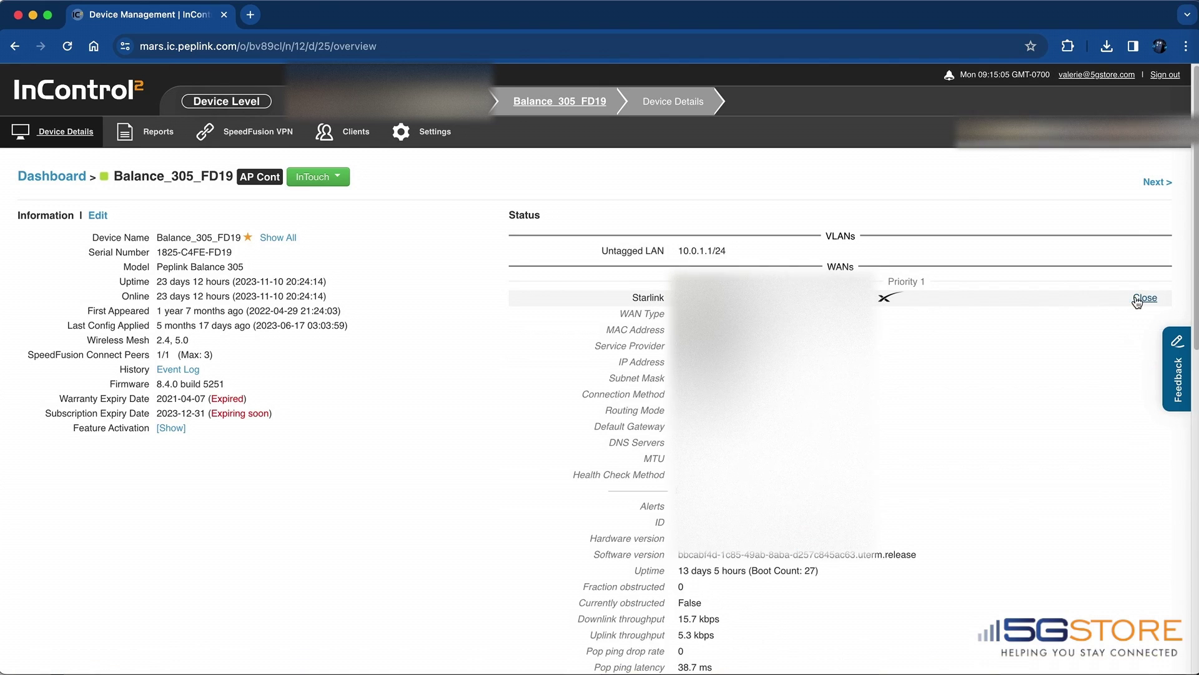
scroll(600, 374, down, 3)
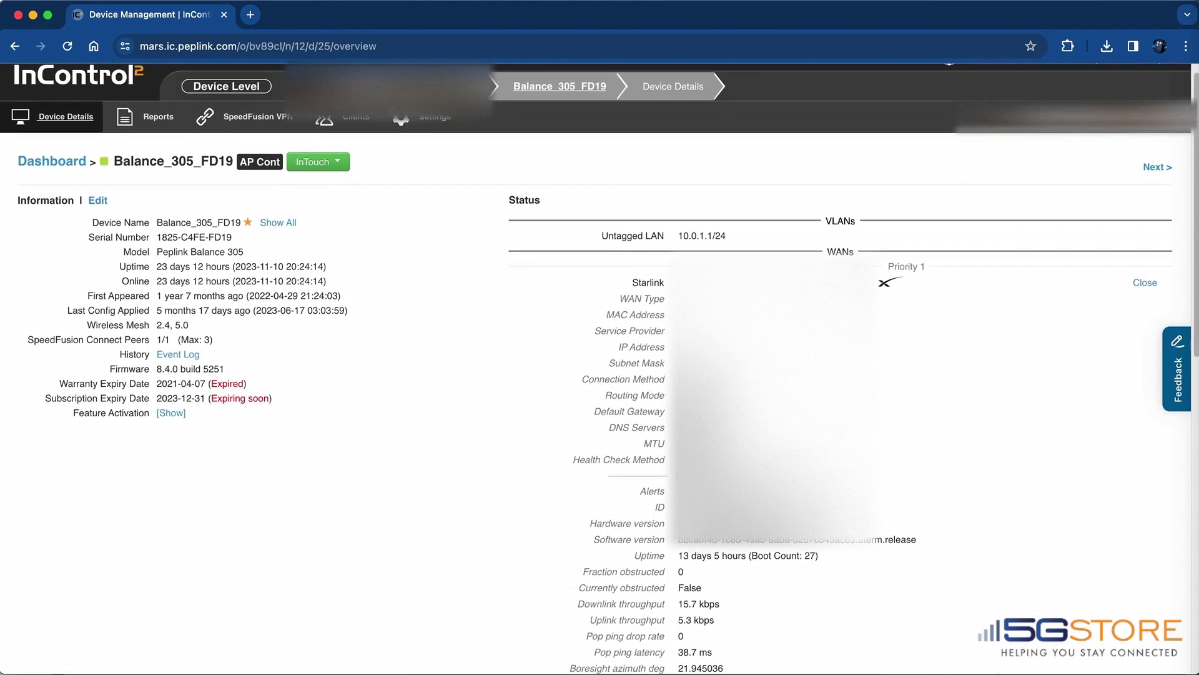
scroll(695, 487, down, 3)
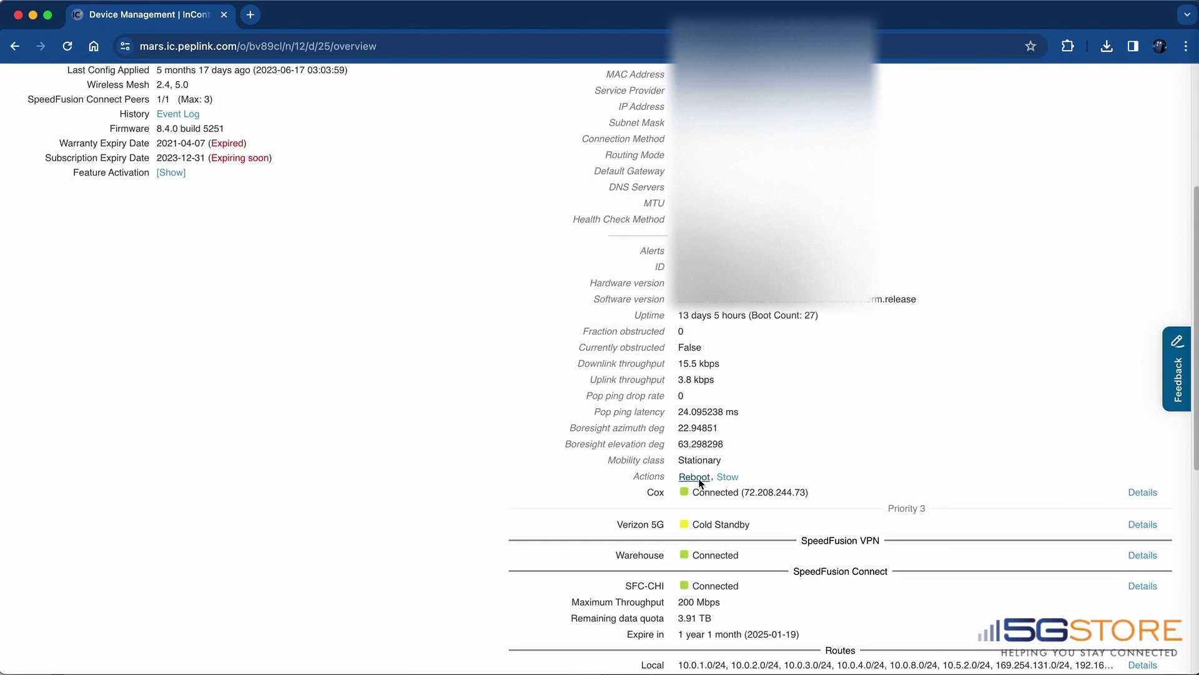
Step: Request a reboot of the Starlink dish from the Starlink Actions row
click(698, 479)
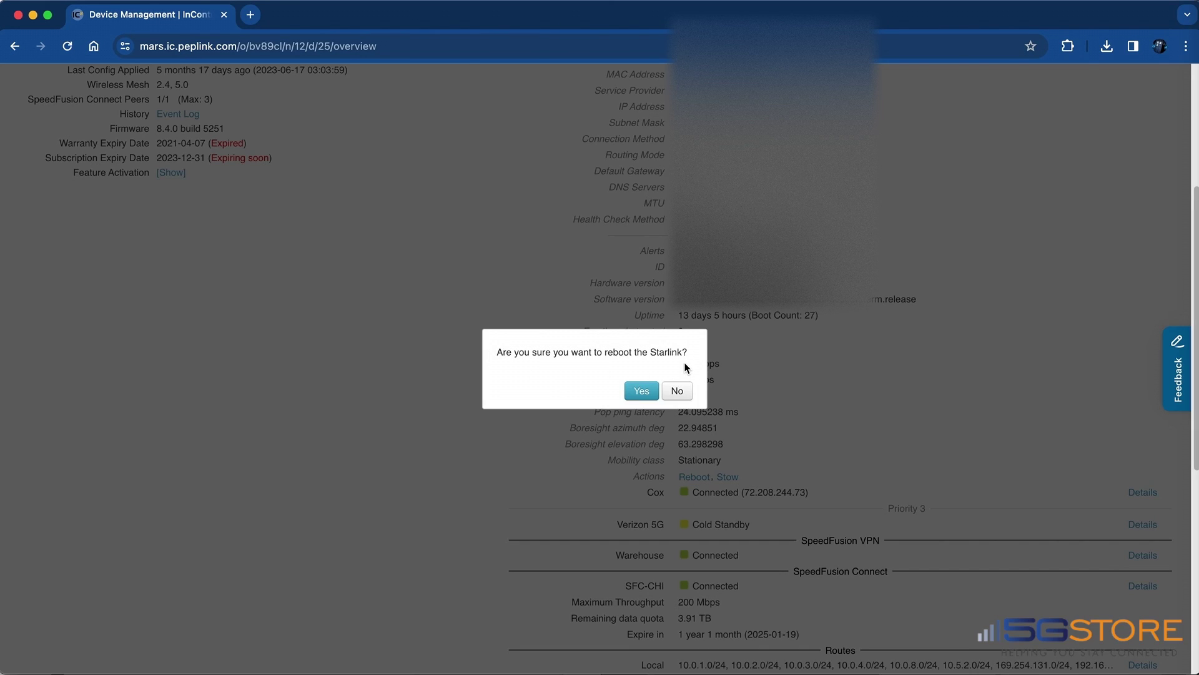